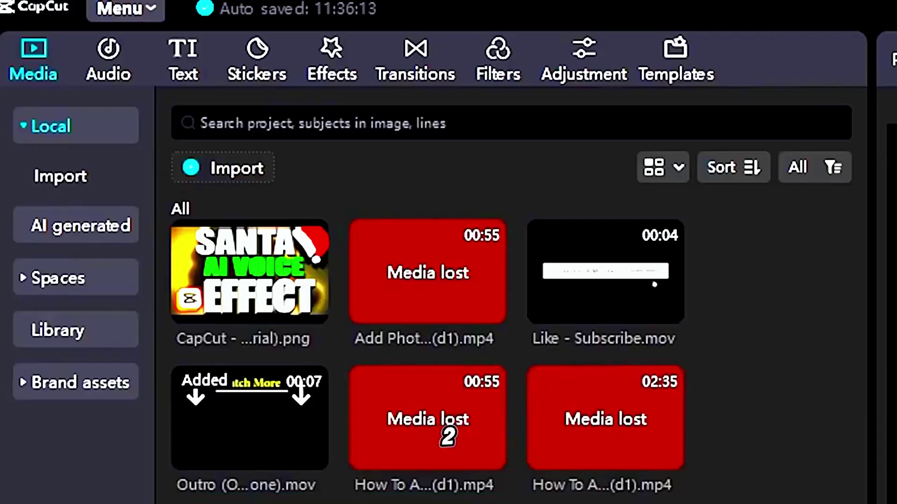
# Add the yellow Abc text template and start editing its placeholder text.
pyautogui.click(184, 74)
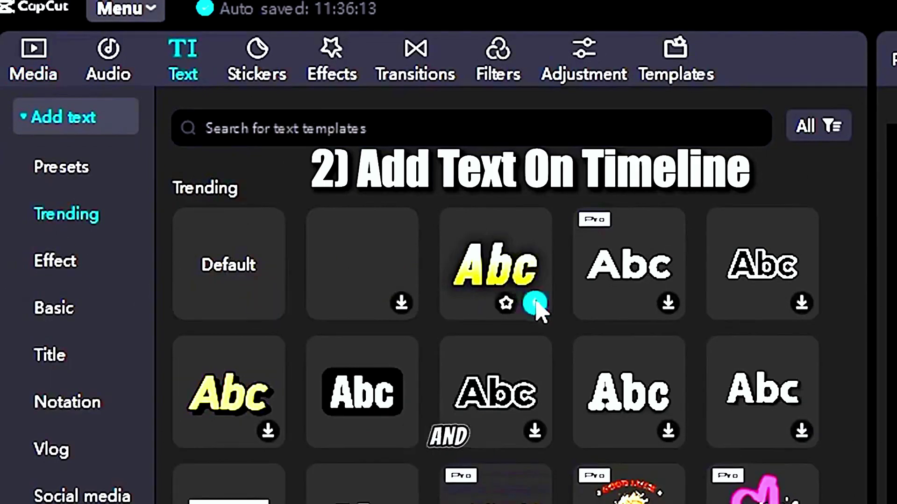
pyautogui.click(537, 304)
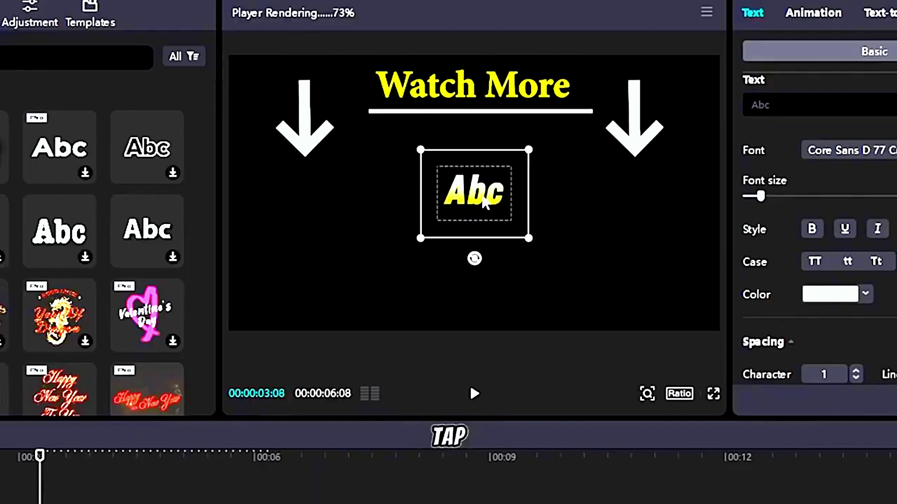
pyautogui.doubleClick(482, 199)
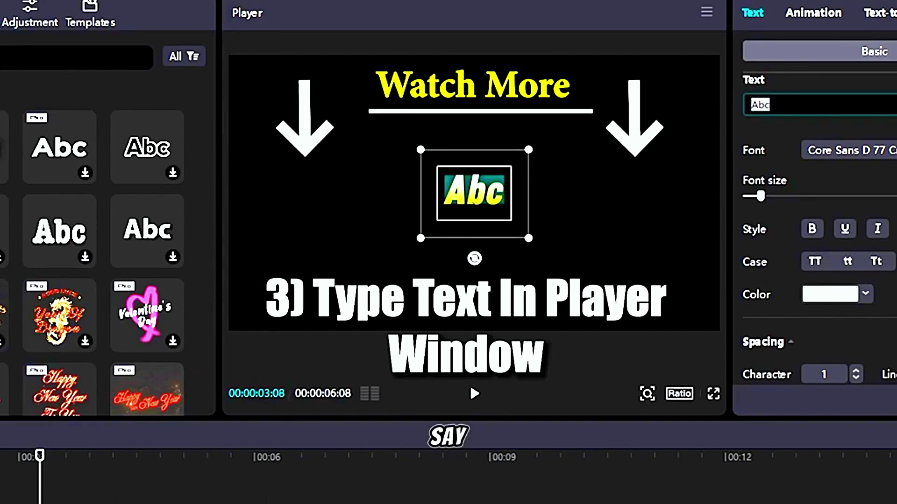
pyautogui.write('in todays video I will be showing you ho')
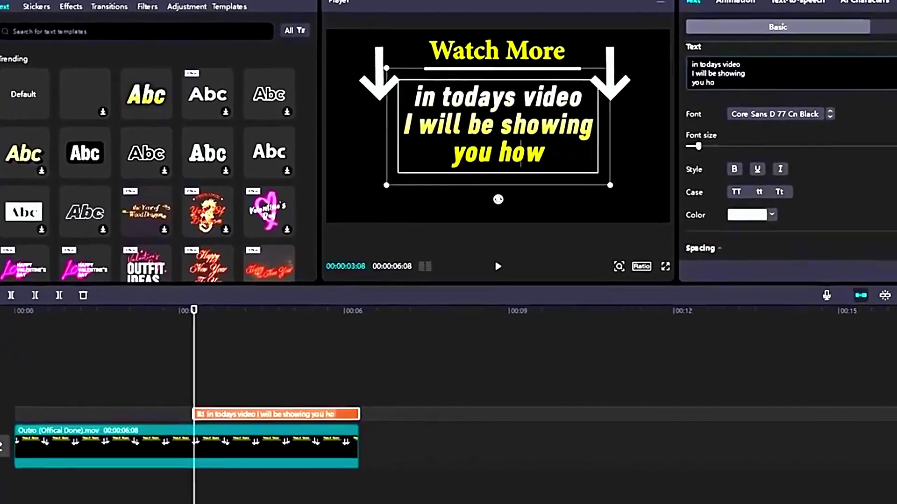
pyautogui.write('w to use capcut free online voice char')
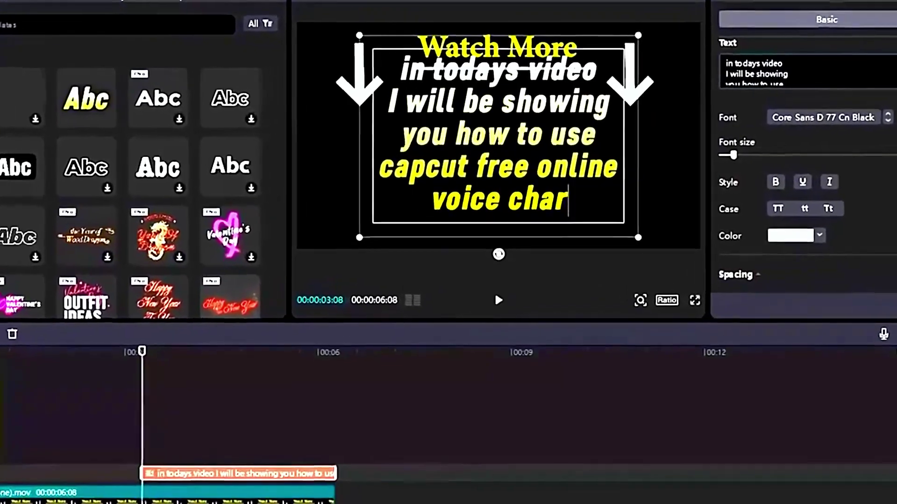
pyautogui.write('acter voice or audio feeature')
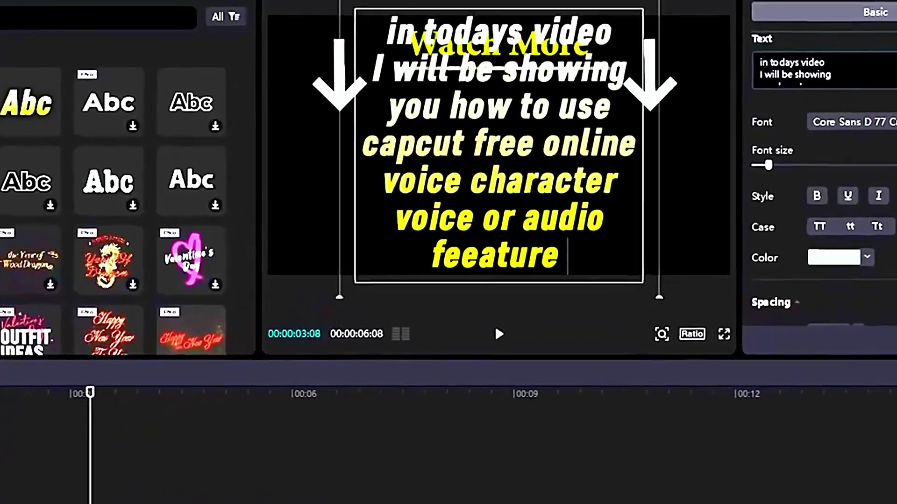
pyautogui.write(' in 2024')
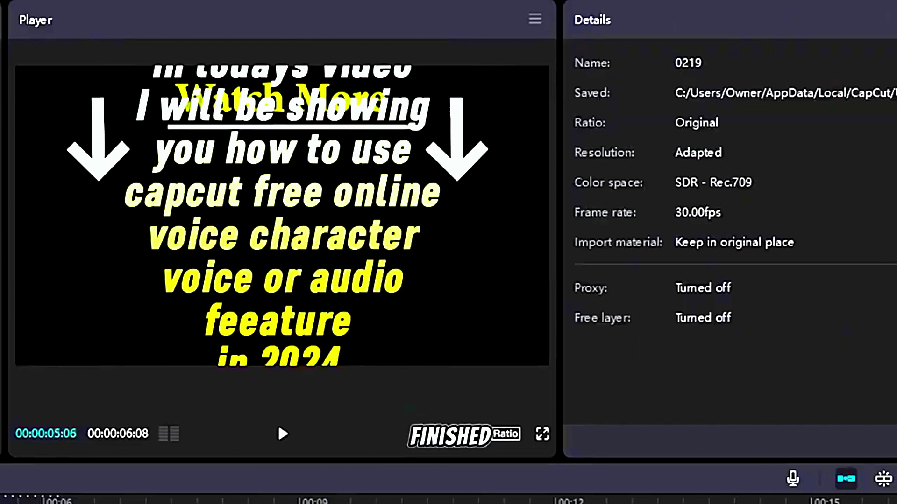
# Reduce the caption's size and scale it down to sit below Watch More.
pyautogui.doubleClick(280, 211)
pyautogui.hotkey('ctrl', 'a')
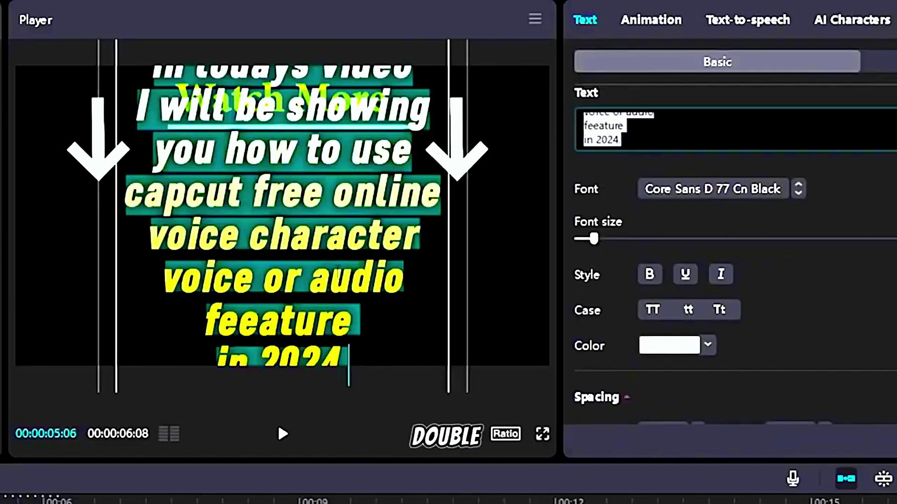
pyautogui.moveTo(594, 238); pyautogui.dragTo(587, 240)
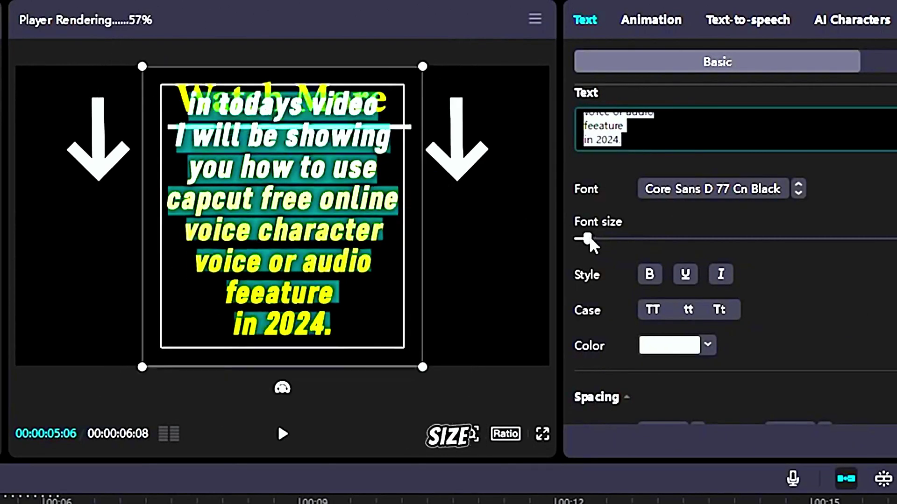
pyautogui.moveTo(423, 66); pyautogui.dragTo(362, 132)
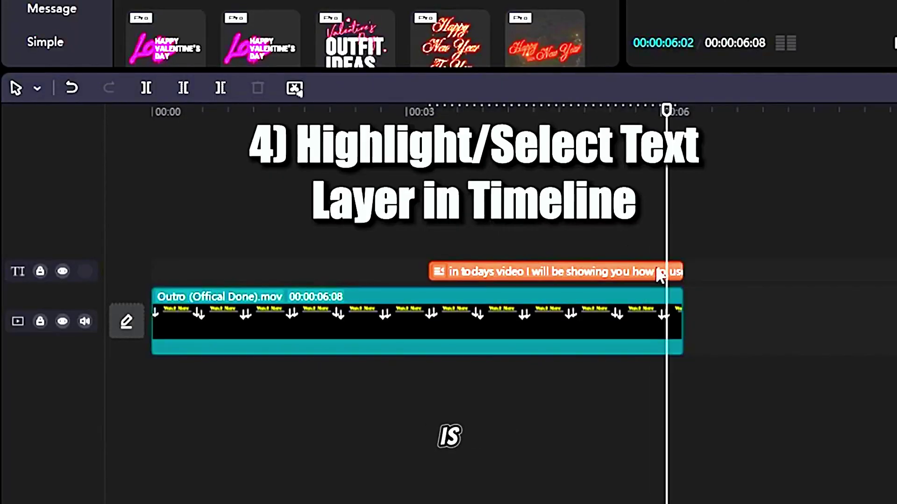
# Select the caption clip, place the playhead on it, and bring up the AI Characters choices.
pyautogui.click(658, 275)
pyautogui.moveTo(668, 111); pyautogui.dragTo(651, 119)
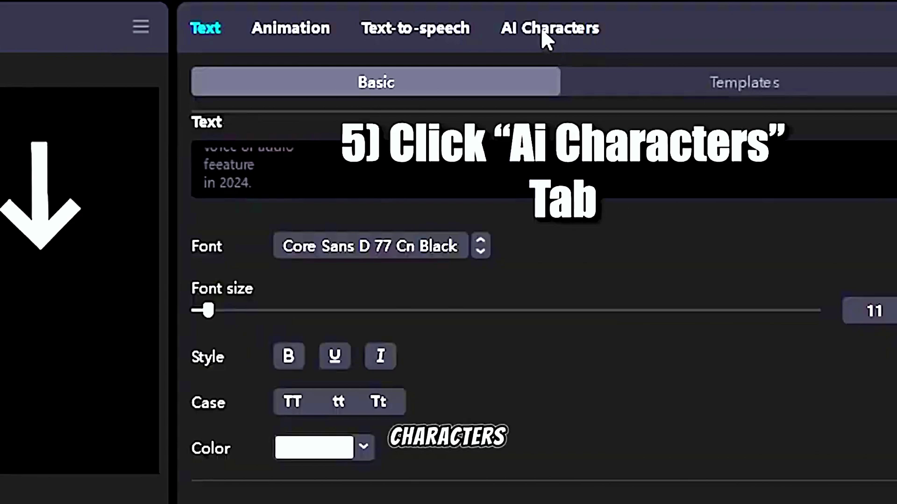
pyautogui.click(544, 31)
pyautogui.scroll(-2, 749, 134)
pyautogui.scroll(-2, 750, 134)
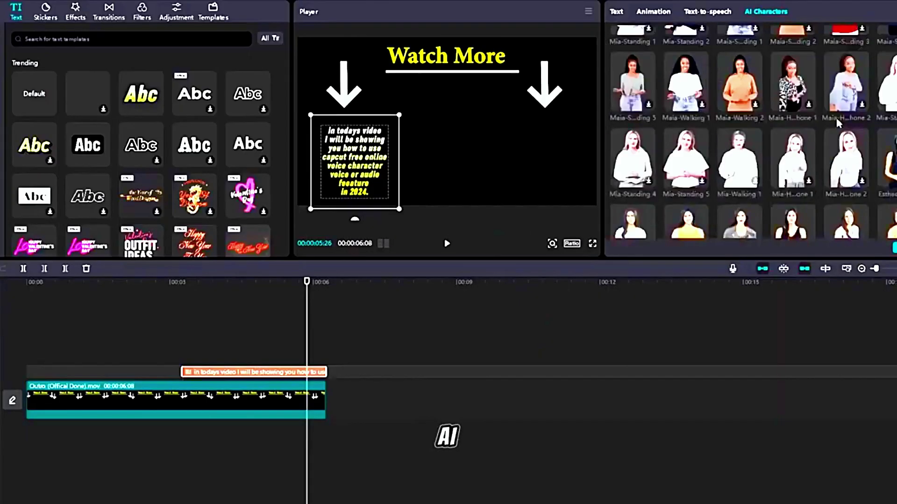
pyautogui.scroll(-2, 750, 133)
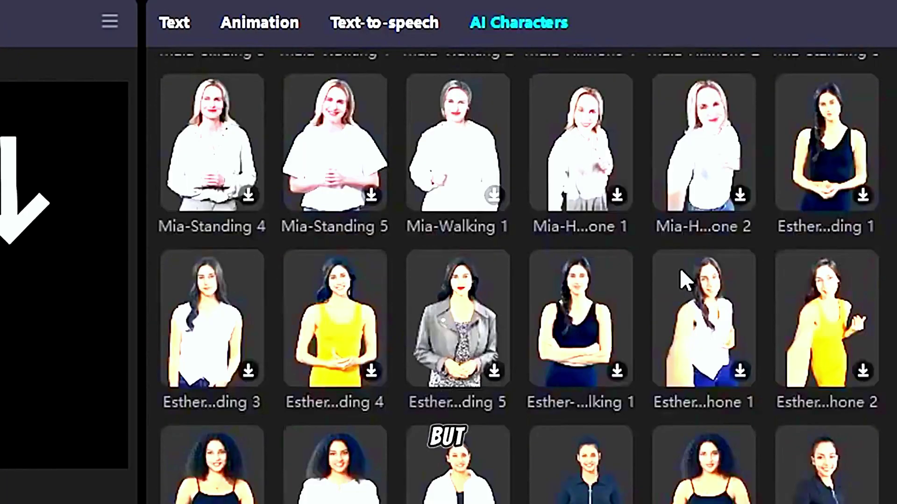
pyautogui.scroll(-3, 680, 271)
pyautogui.scroll(-1, 679, 273)
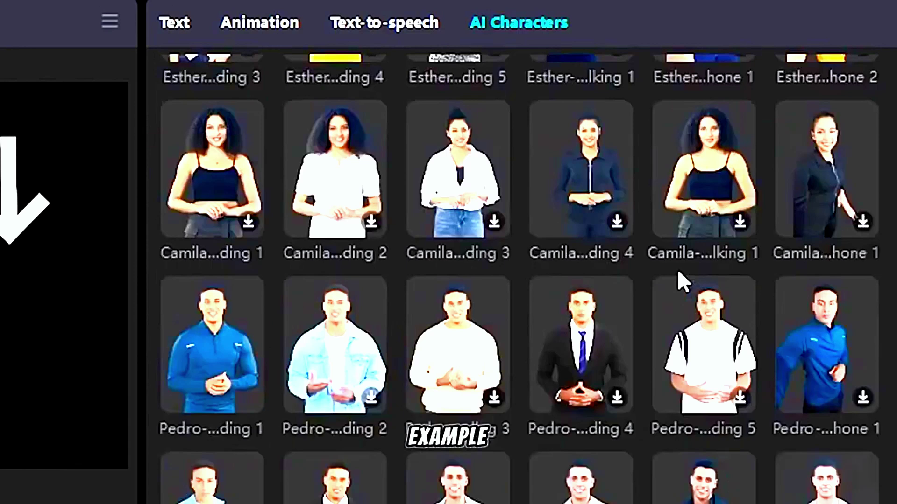
pyautogui.scroll(-2, 683, 274)
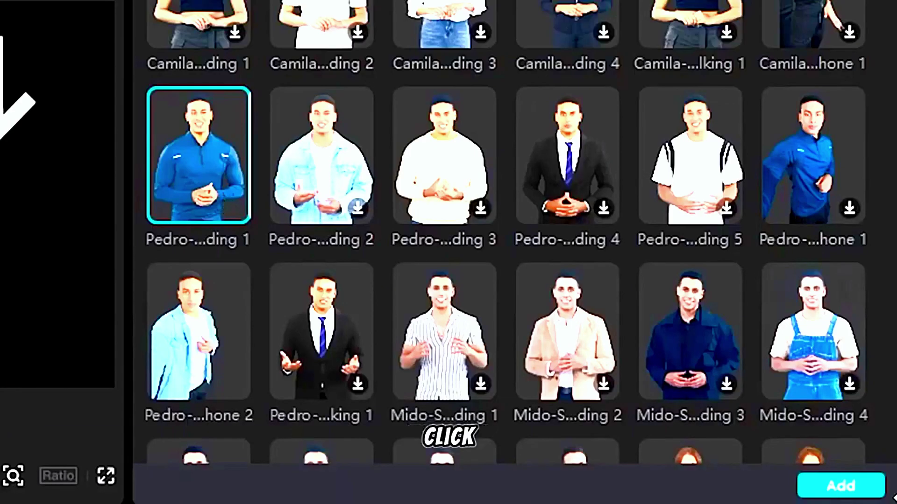
# Apply Pedro-Standing 1 to the caption, scaled to 120% at X 104, Y 155.
pyautogui.click(838, 491)
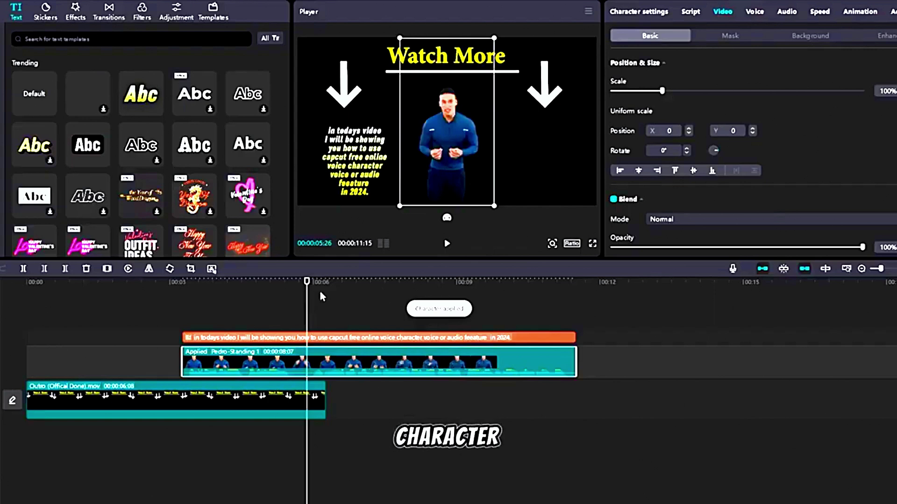
pyautogui.moveTo(307, 290); pyautogui.dragTo(186, 294)
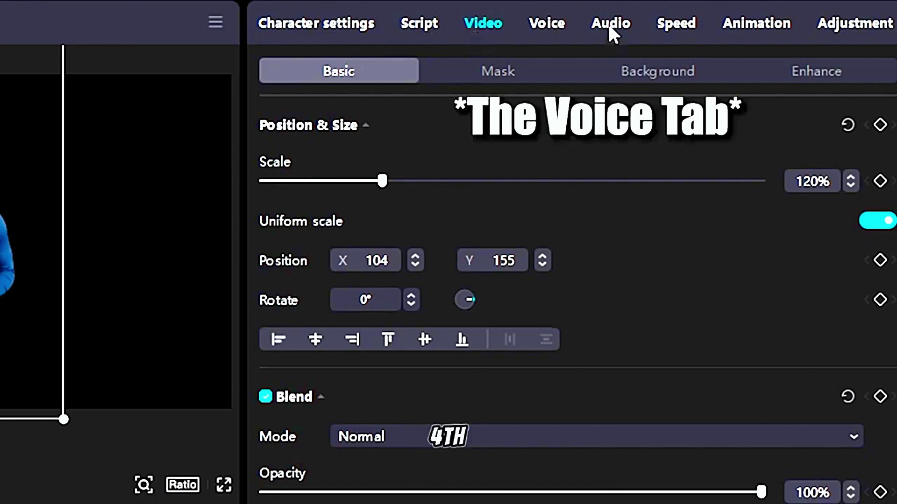
# Set the Pedro character's voice to Normal Male.
pyautogui.click(547, 23)
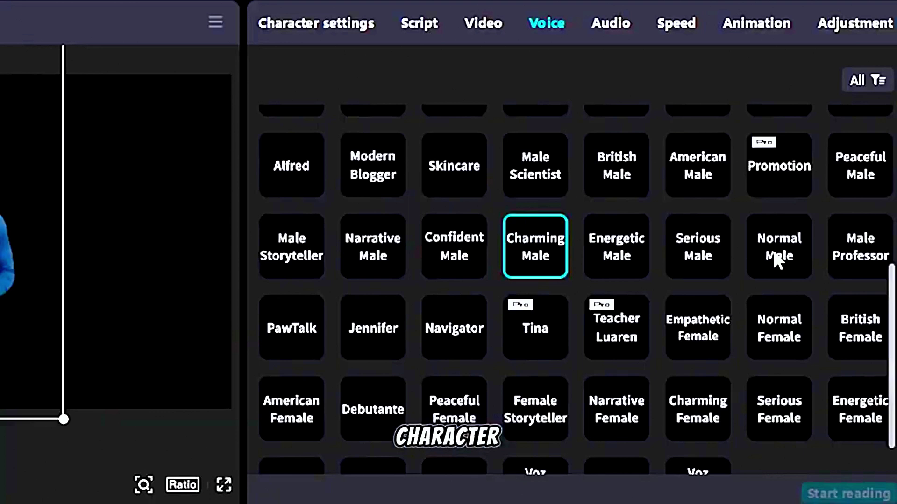
pyautogui.click(783, 244)
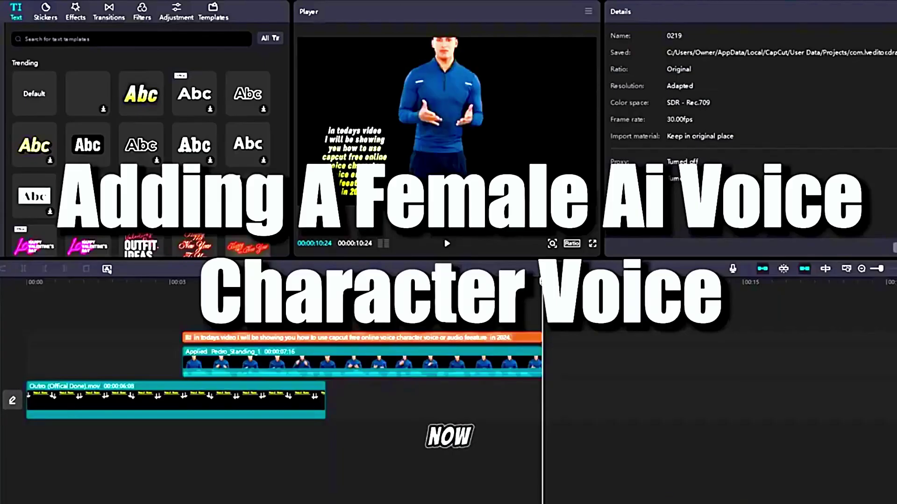
# Alt-drag a copy of the Outro clip and snap it to the original's end.
pyautogui.moveTo(352, 331); pyautogui.dragTo(341, 332)
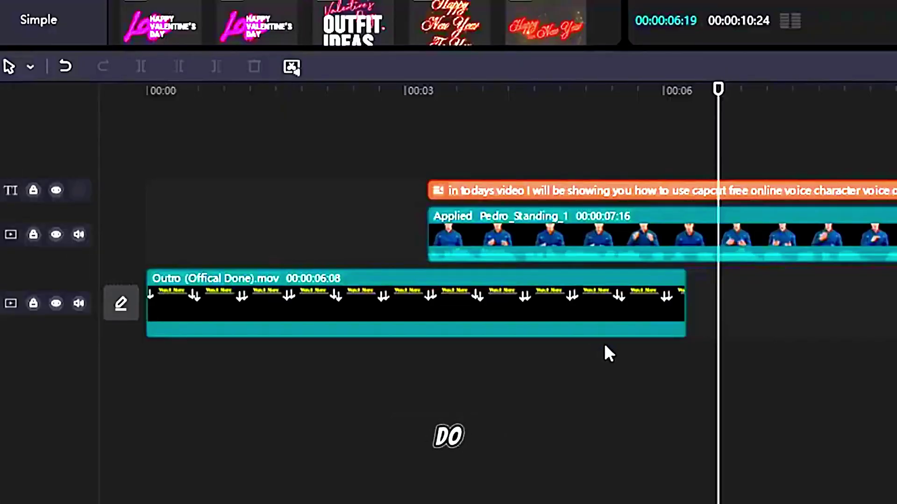
pyautogui.click(581, 295)
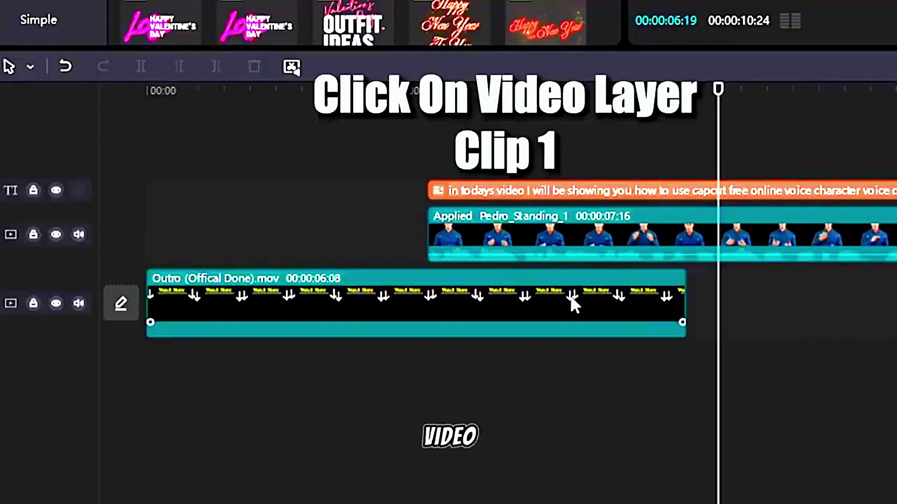
pyautogui.click(570, 295)
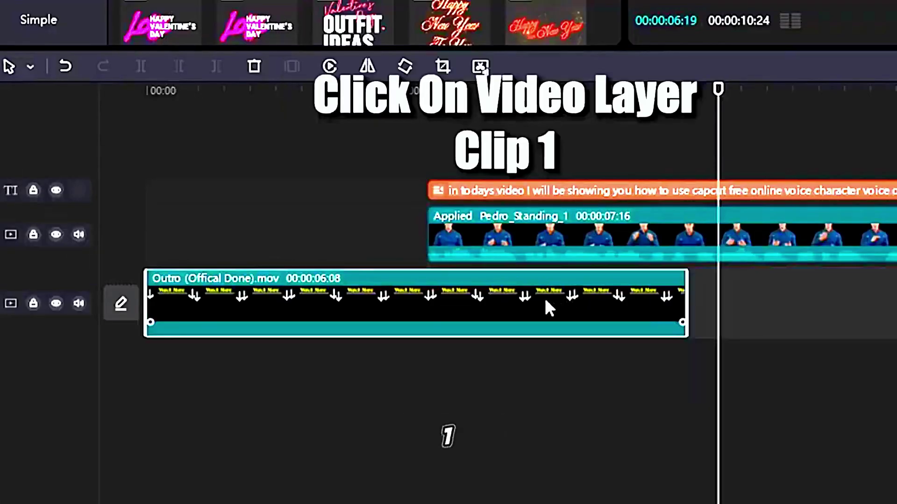
pyautogui.moveTo(461, 298)
pyautogui.mouseDown()
pyautogui.moveTo(568, 298)
pyautogui.moveTo(889, 329)
pyautogui.moveTo(726, 329)
pyautogui.mouseUp()
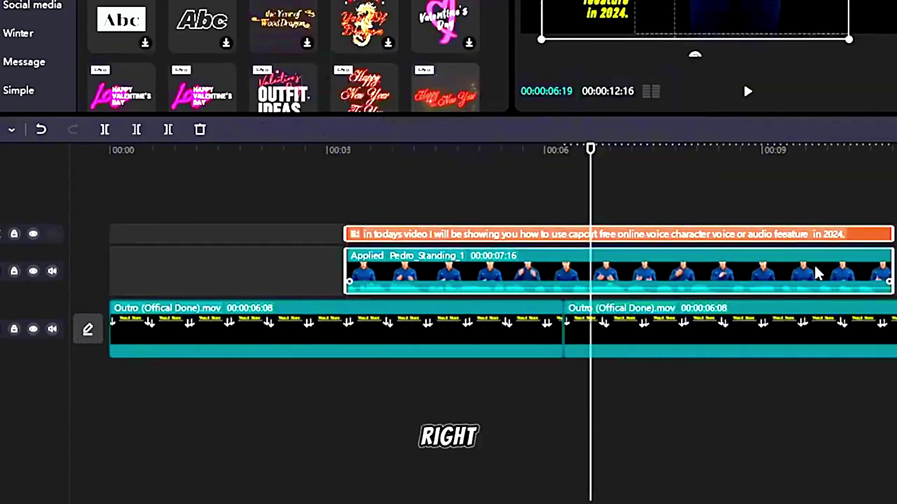
pyautogui.moveTo(778, 274); pyautogui.dragTo(540, 274)
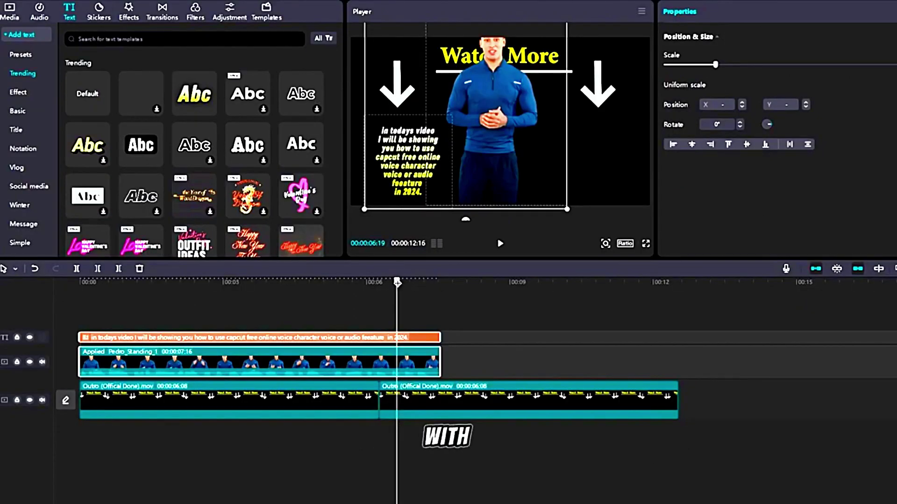
# Add a yellow Abc text at 8:10 with a thanks-for-watching, like, comment and subscribe message.
pyautogui.click(478, 400)
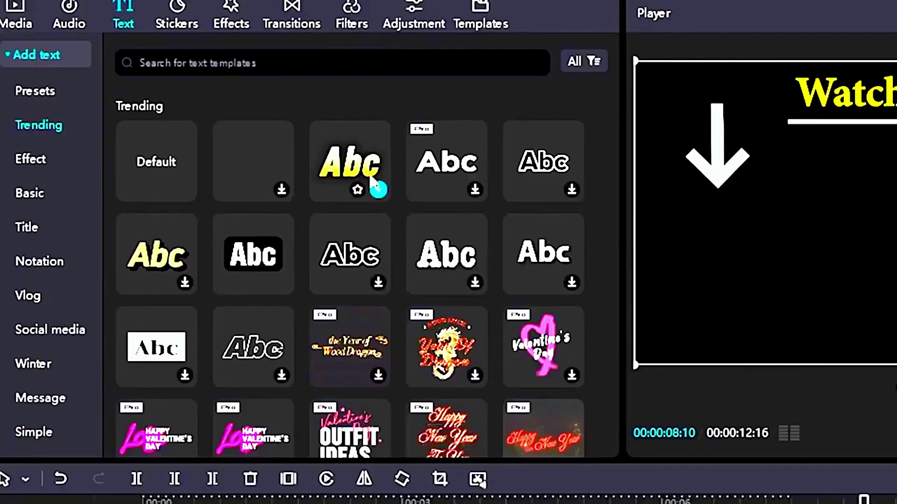
pyautogui.click(207, 107)
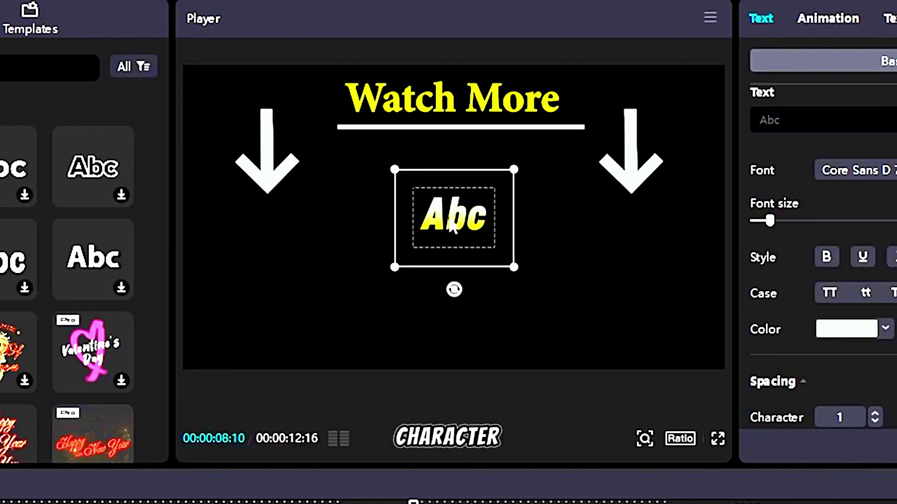
pyautogui.doubleClick(454, 226)
pyautogui.write('Thanks fof')
pyautogui.press('BackSpace')
pyautogui.write('r watching')
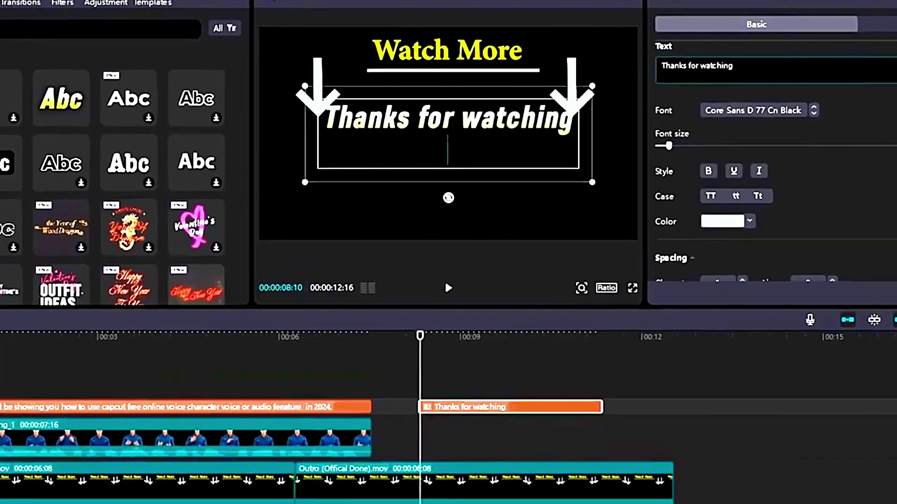
pyautogui.write(' if you enjoyed this video, drop a like. comment down below. and subscribe')
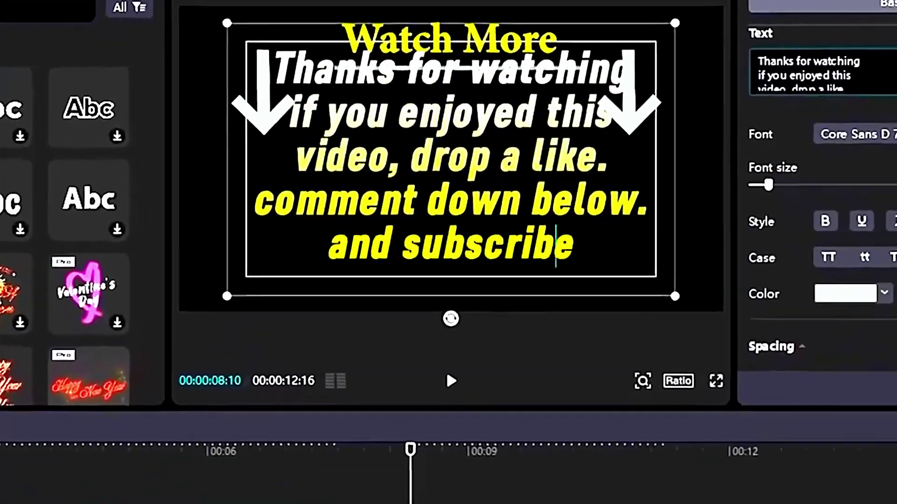
pyautogui.write(' to the channel for')
pyautogui.write(' more onkine')
pyautogui.press('BackSpace')
pyautogui.press('BackSpace')
pyautogui.press('BackSpace')
pyautogui.write('free online video editing tu')
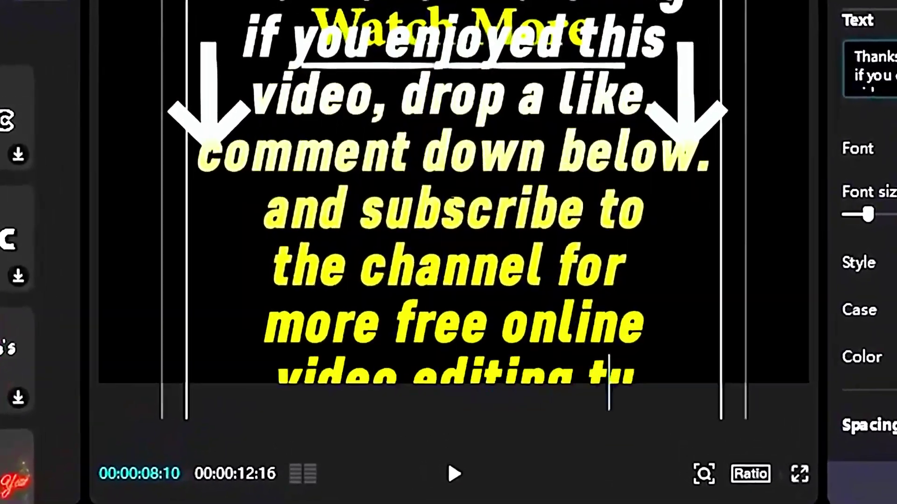
pyautogui.write('torials in capcut')
pyautogui.click(554, 294)
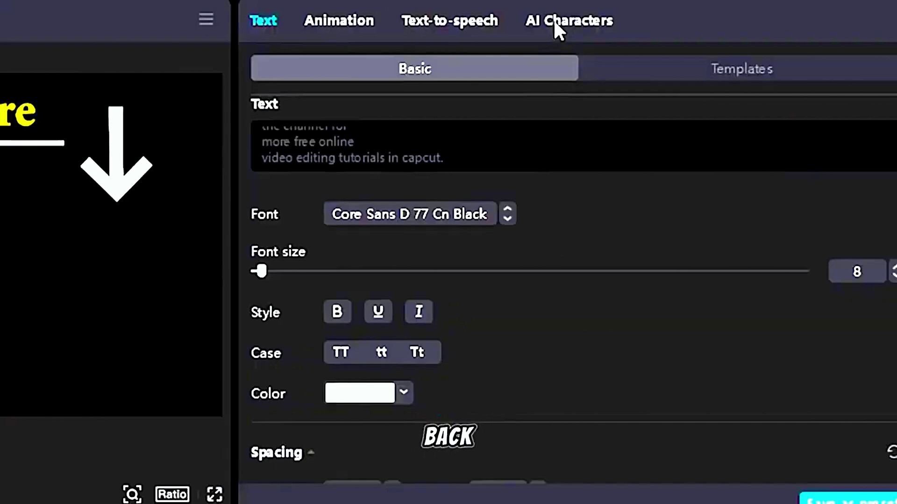
# Apply the female Dom-Standing 4 AI character to the thanks-for-watching caption.
pyautogui.click(552, 19)
pyautogui.scroll(5, 627, 368)
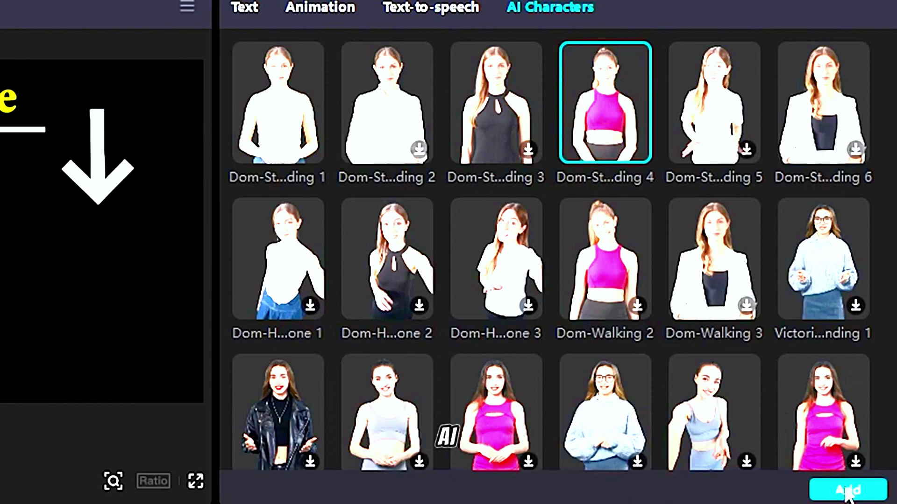
pyautogui.click(848, 490)
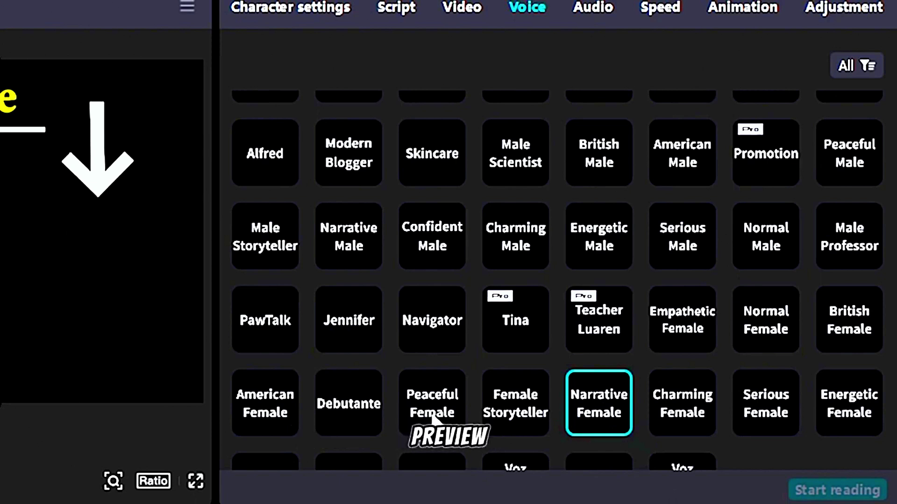
# Switch the Dom character to the Peaceful Female voice and regenerate its speech.
pyautogui.click(436, 419)
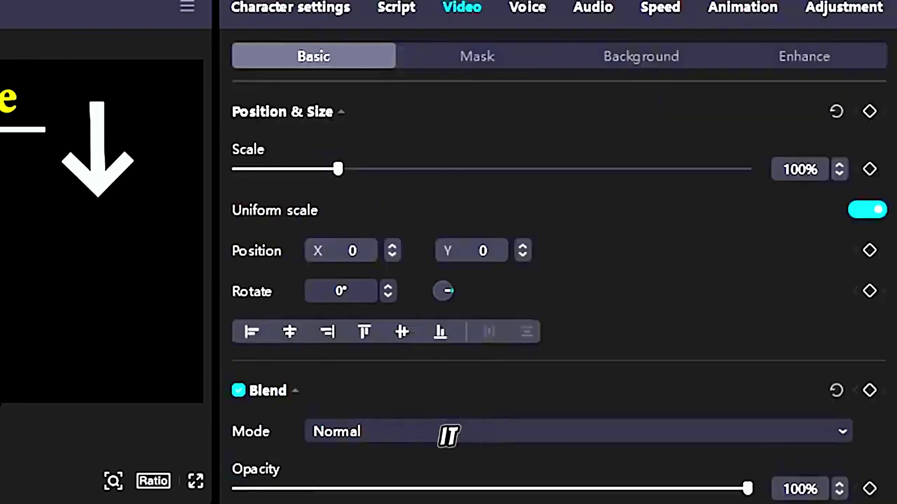
pyautogui.click(529, 9)
pyautogui.click(432, 410)
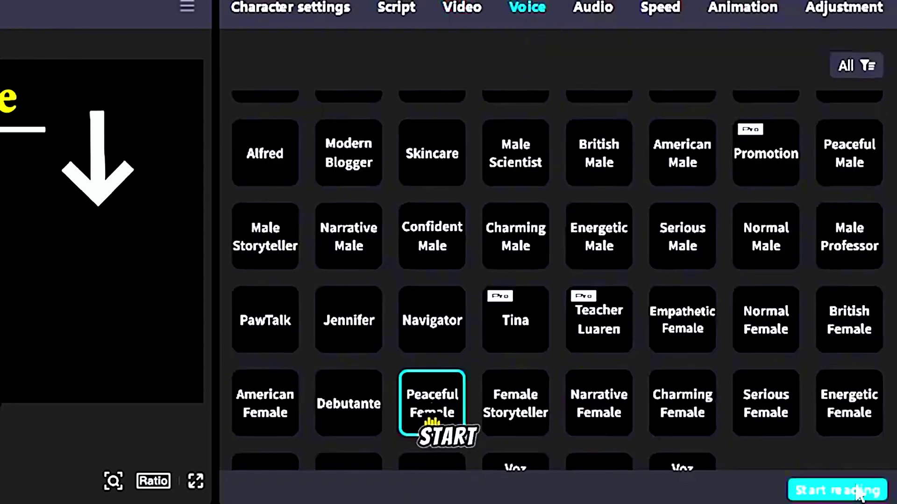
pyautogui.click(861, 490)
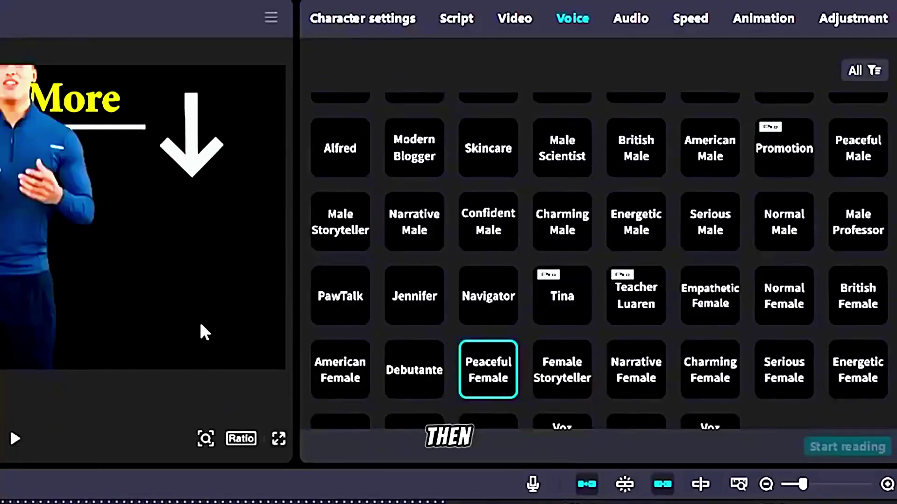
pyautogui.scroll(4, 491, 266)
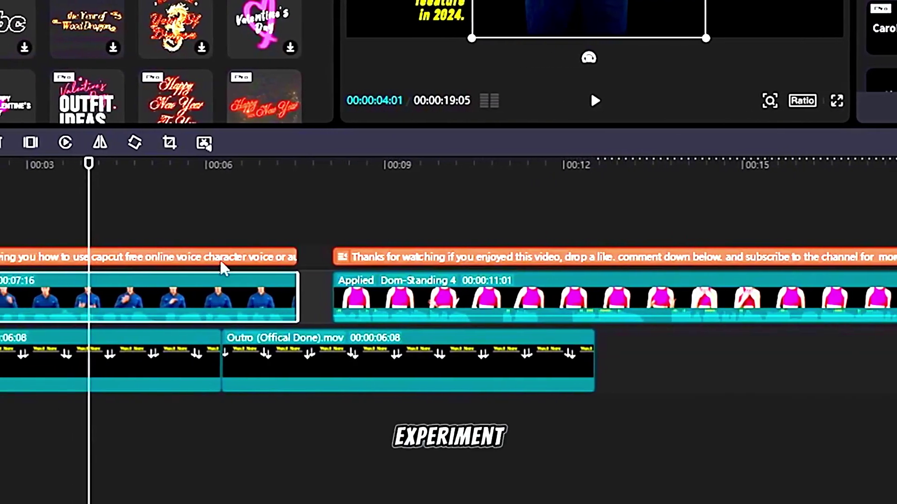
pyautogui.click(221, 262)
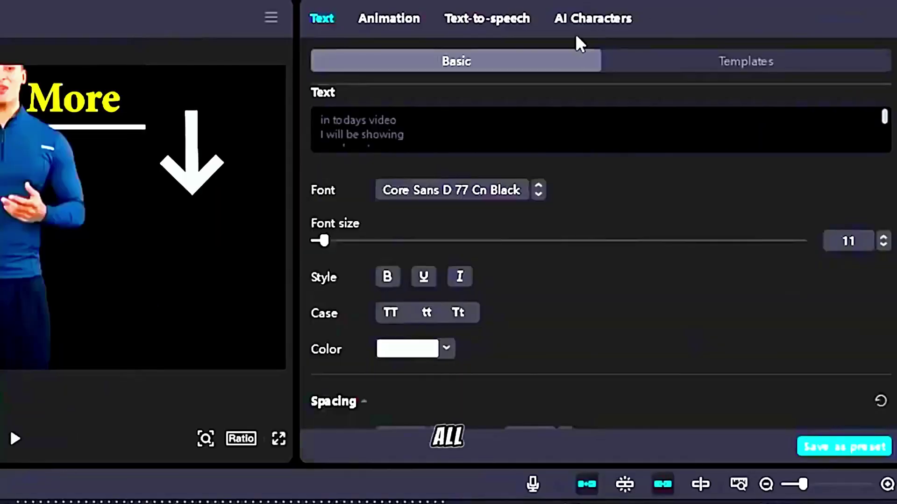
pyautogui.click(575, 39)
pyautogui.scroll(-2, 499, 308)
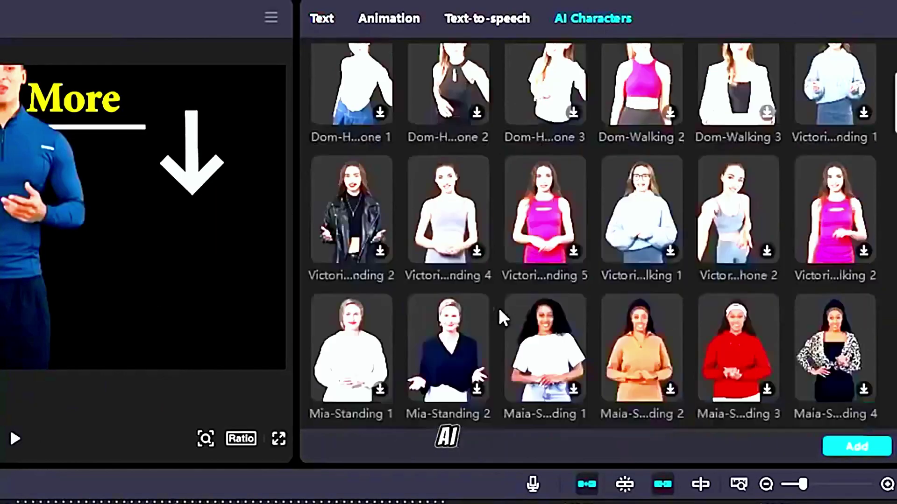
pyautogui.scroll(-5, 501, 306)
pyautogui.scroll(-5, 501, 307)
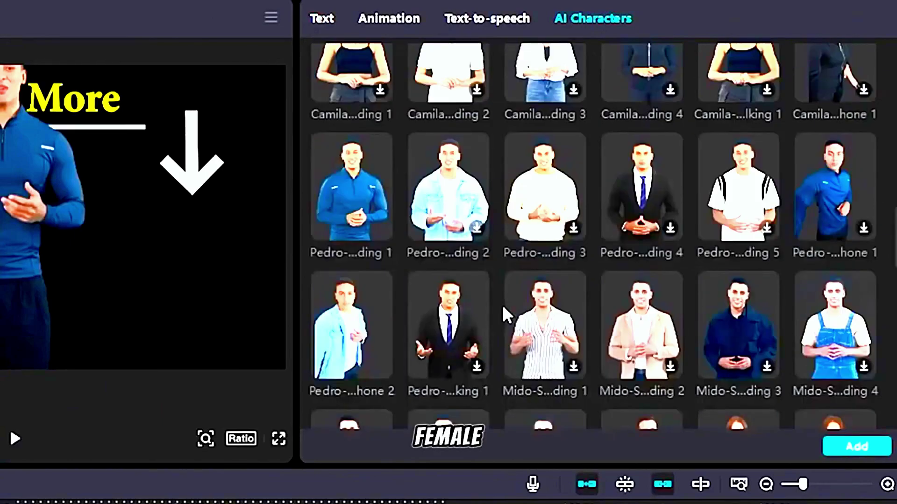
pyautogui.scroll(5, 502, 308)
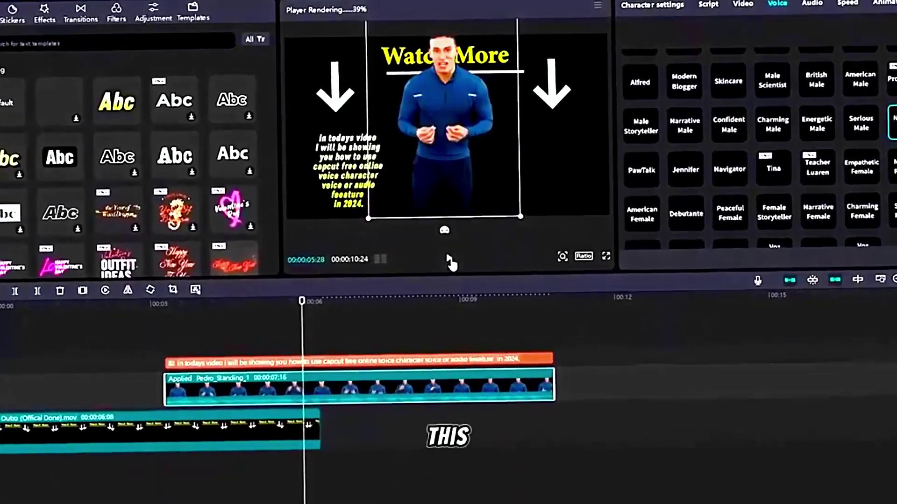